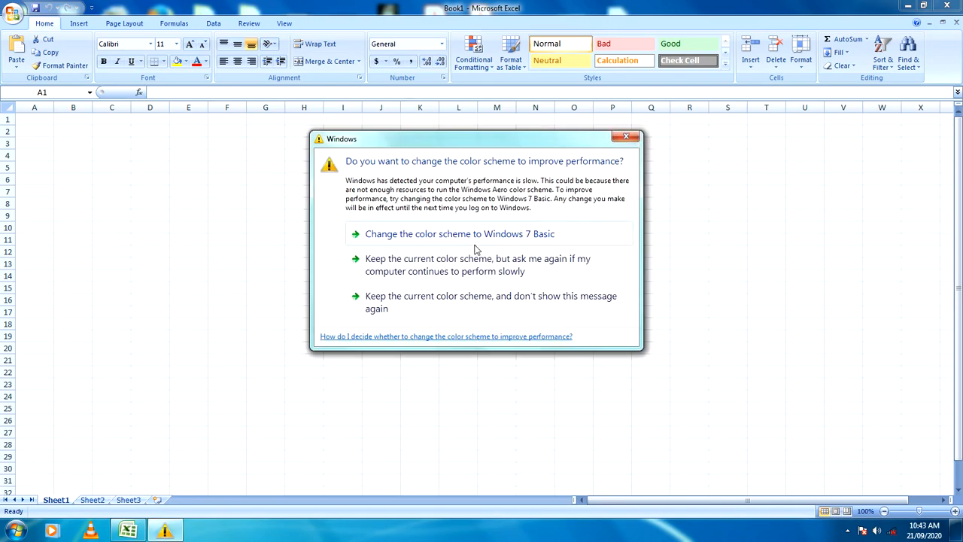
Step: Dismiss the color scheme prompt and enter the label "price per book" in cell A1
left_click(625, 138)
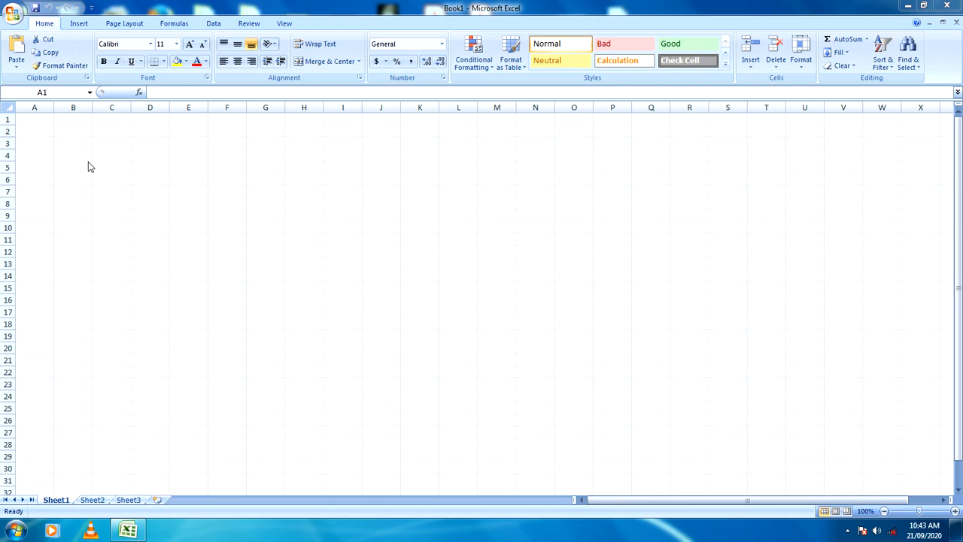
left_click(39, 118)
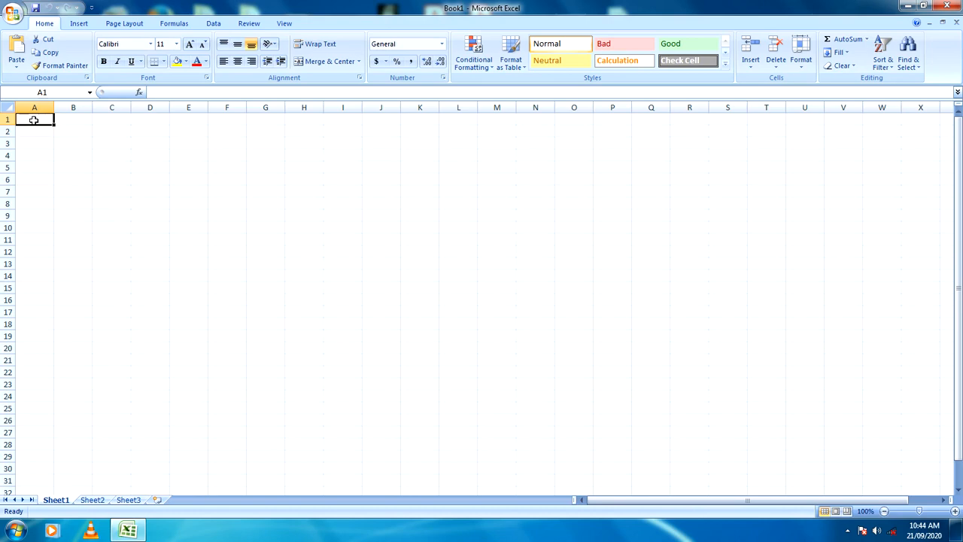
type("price")
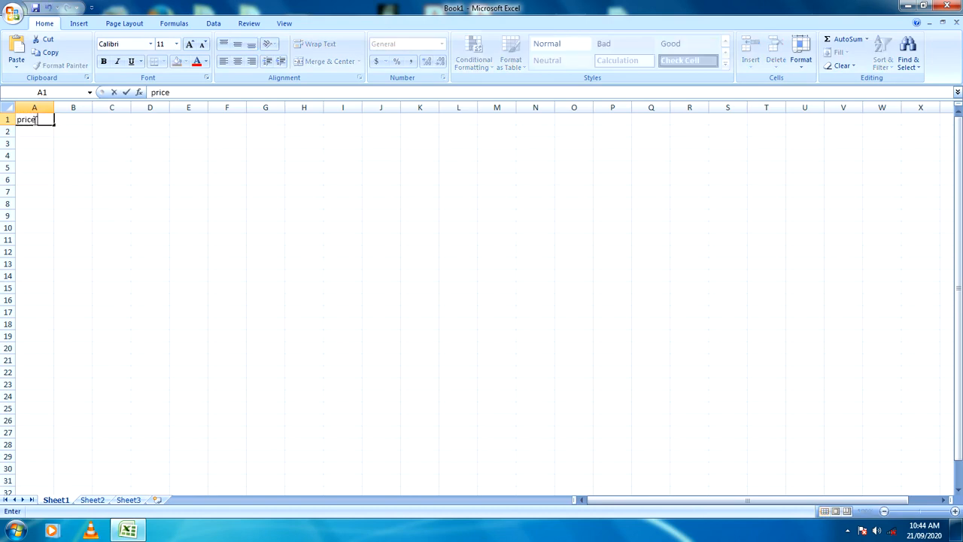
type(" pr")
type("er book")
Step: Enter the label "no.of books to sell" in cell A2
left_click(28, 133)
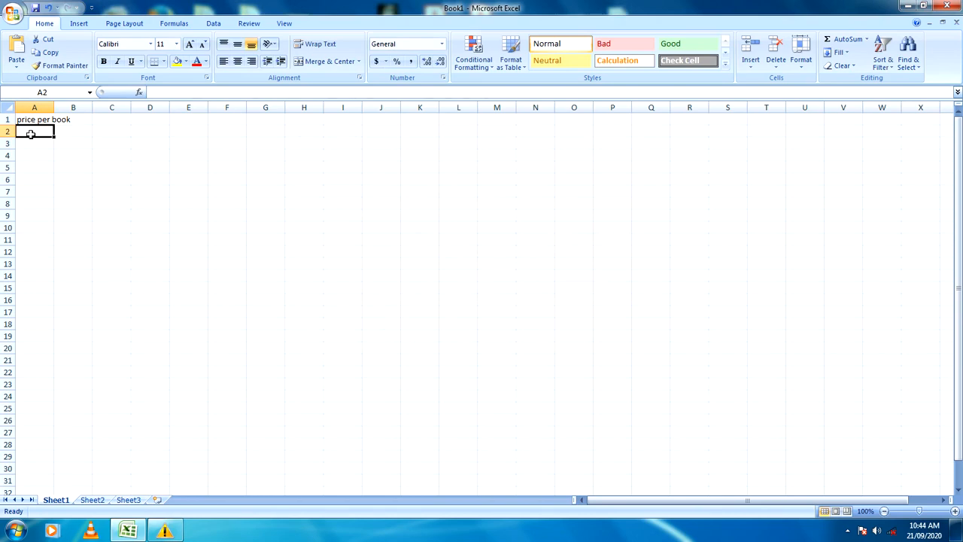
type("no")
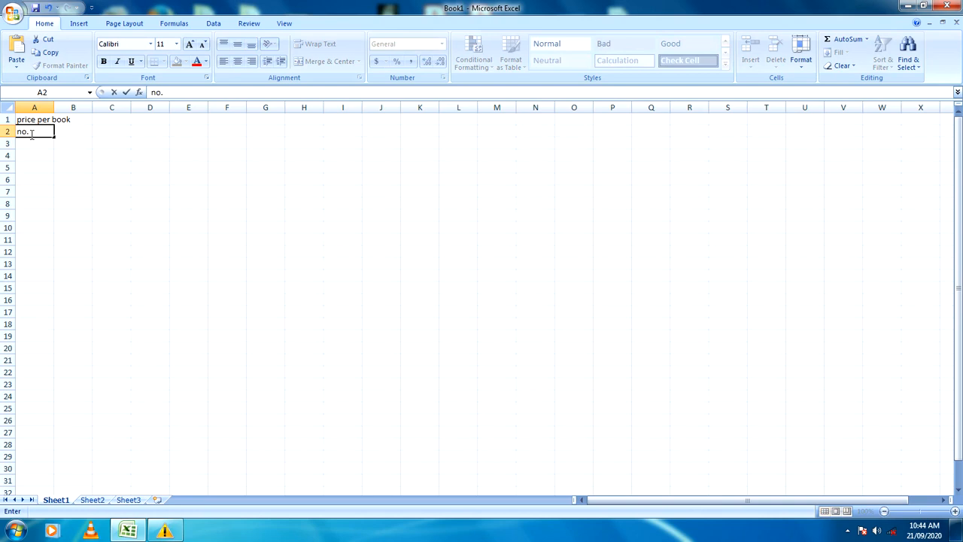
type(".of books to sell")
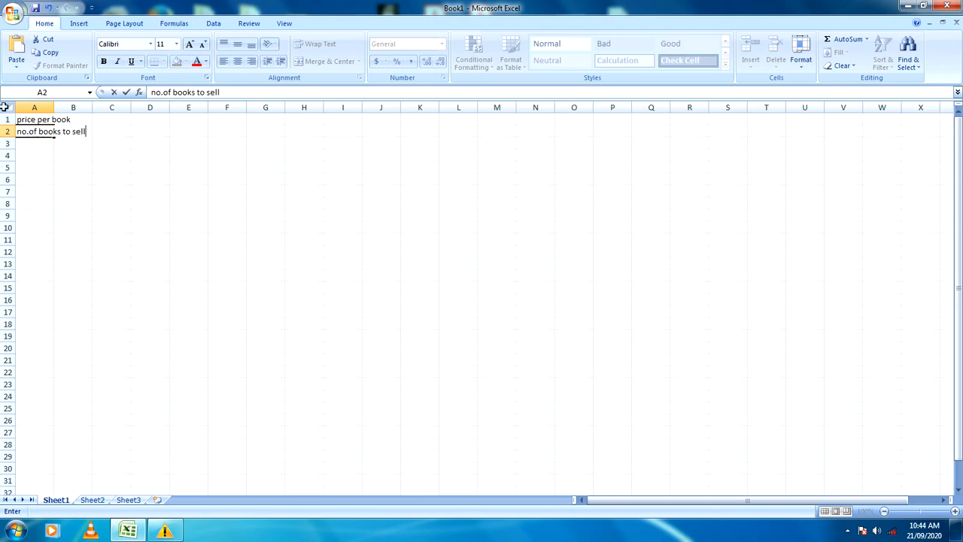
Step: Enter the label "total amount" in cell A3
left_click(36, 146)
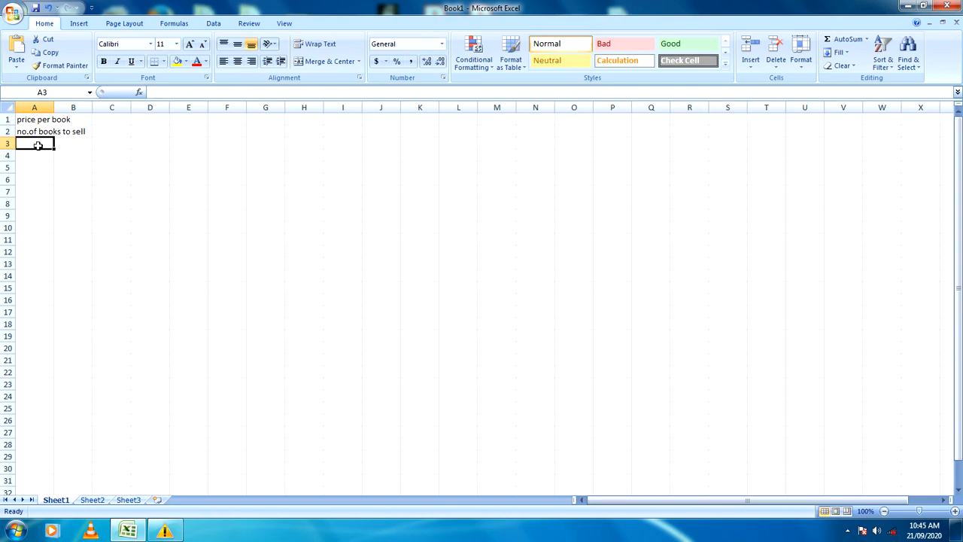
type("tot")
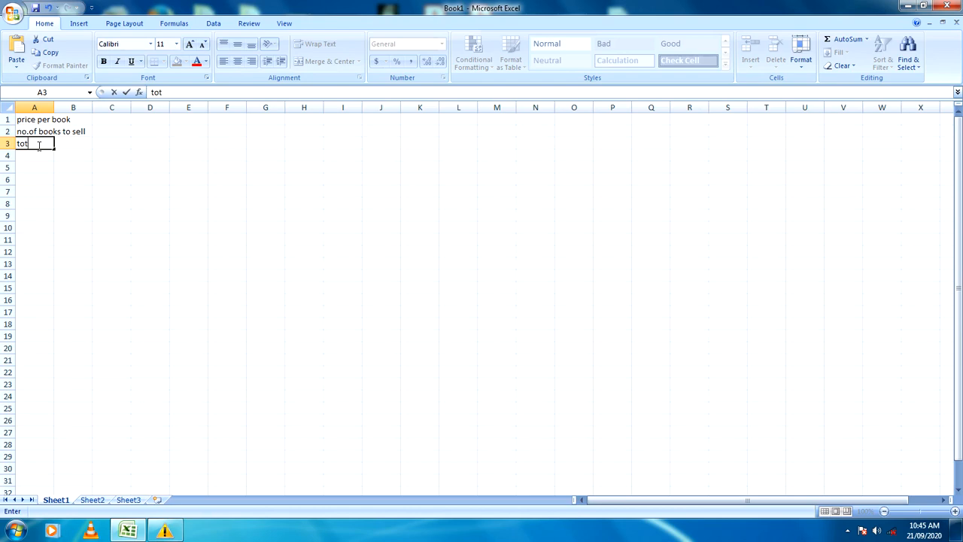
type("al amount")
key("Return")
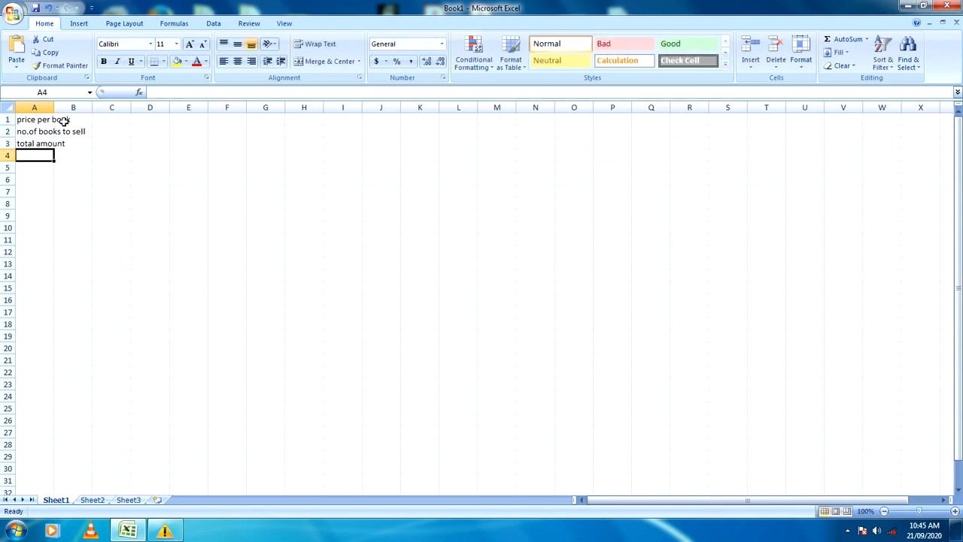
Step: Widen column A beyond its longest label and widen column B to nearly the same width
left_click_drag(53, 108, 91, 108)
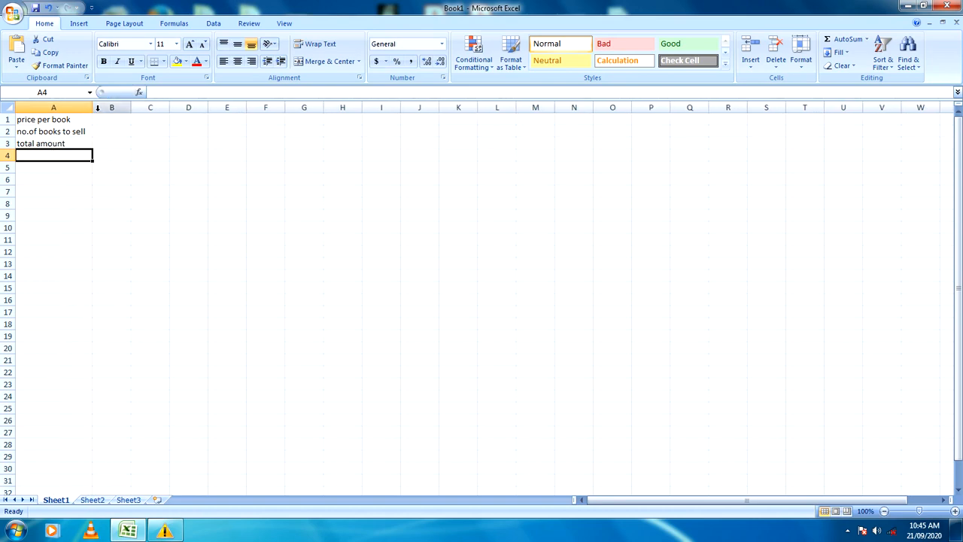
left_click_drag(93, 108, 115, 108)
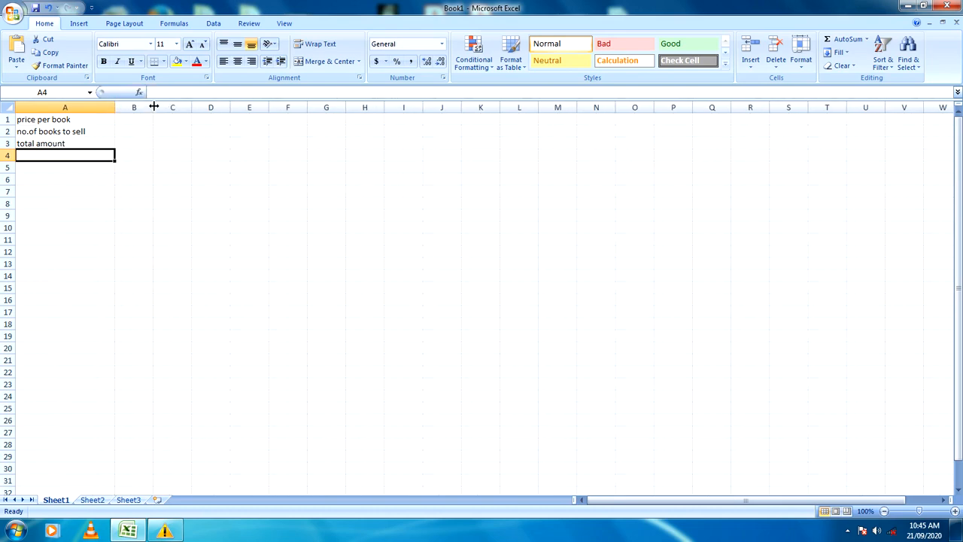
left_click_drag(153, 108, 200, 107)
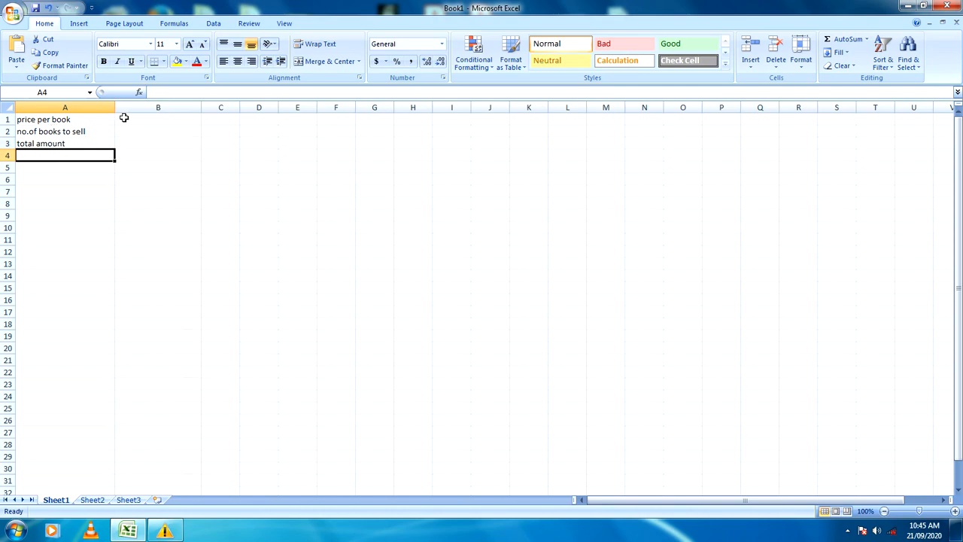
Step: Enter 500 as the price per book in cell B1
left_click(166, 119)
type("500")
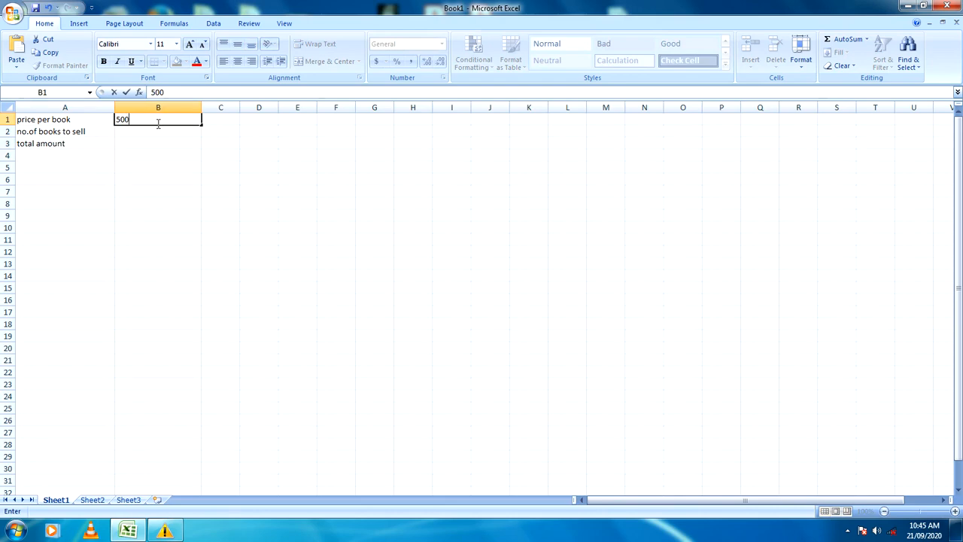
left_click(162, 132)
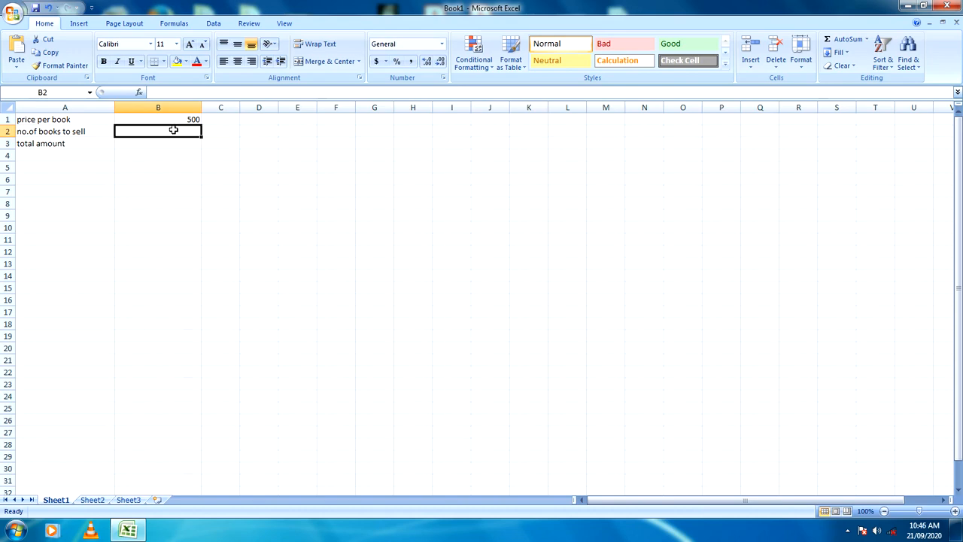
Step: Enter the formula =b1*b2 for the total amount in cell B3, dismissing the color scheme prompts
left_click(174, 143)
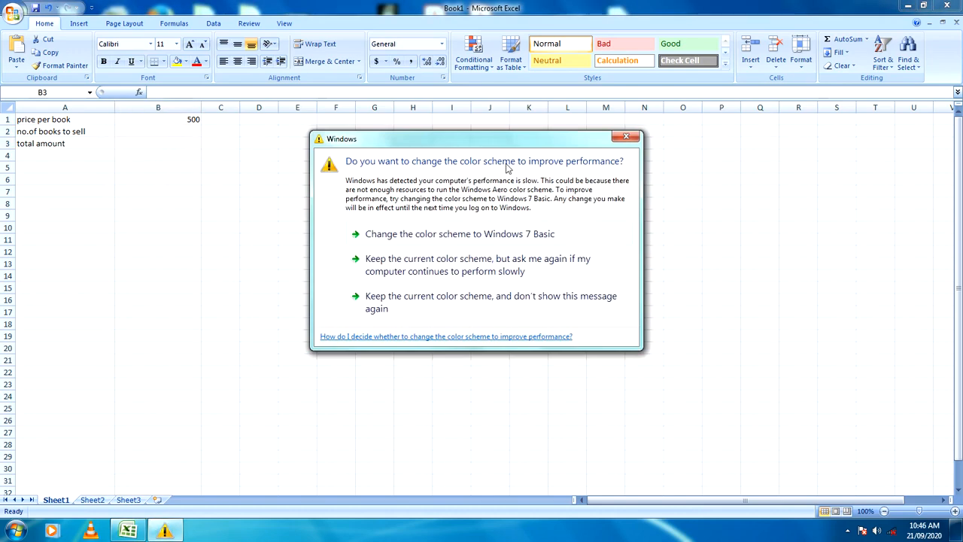
left_click(626, 136)
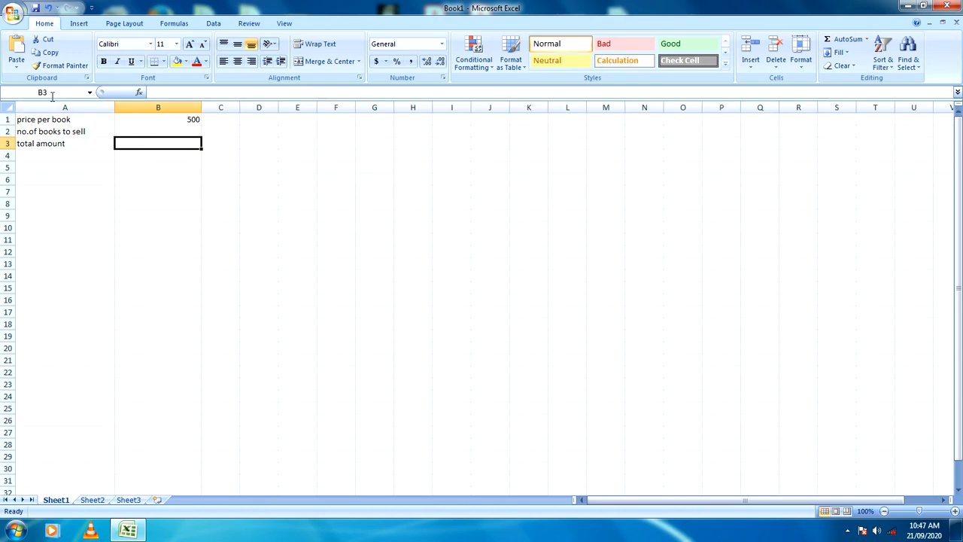
left_click(162, 91)
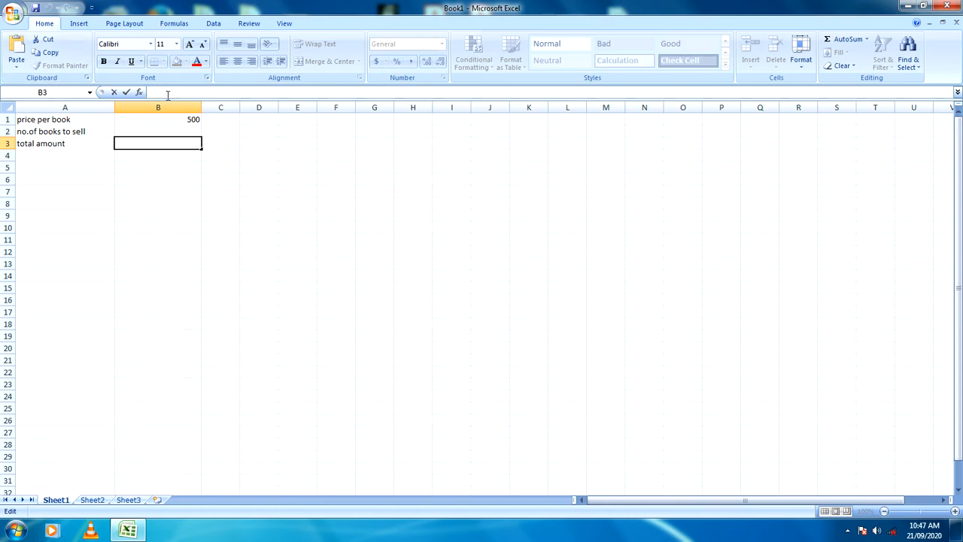
type("=")
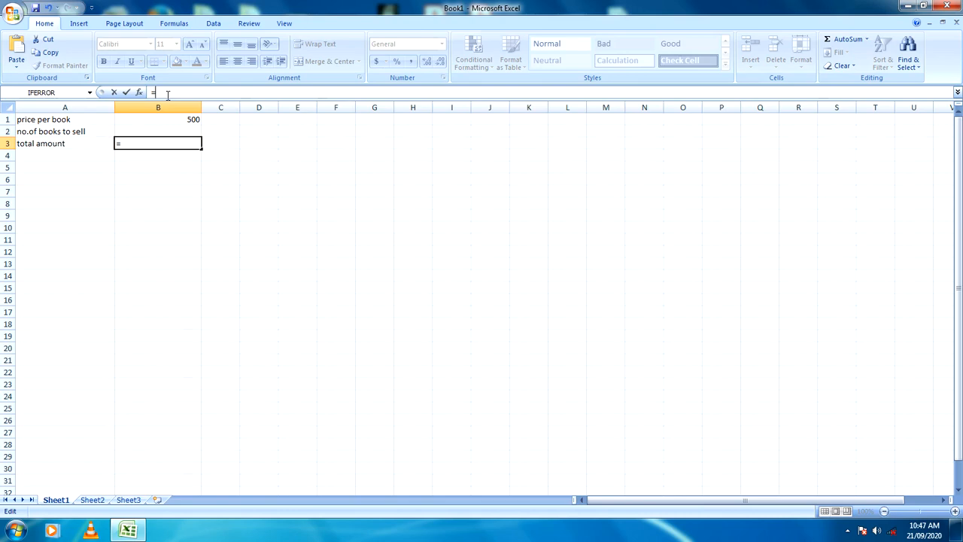
type("b1*")
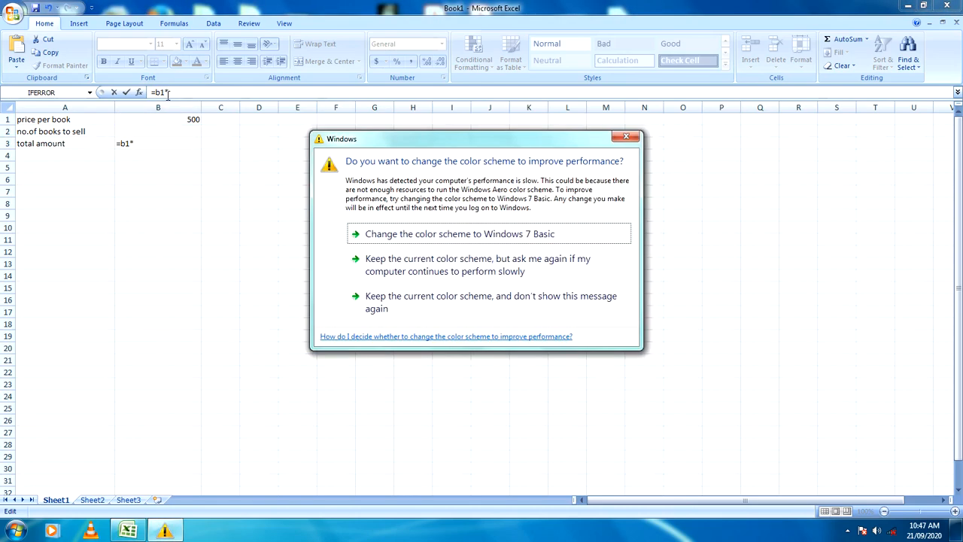
left_click(625, 137)
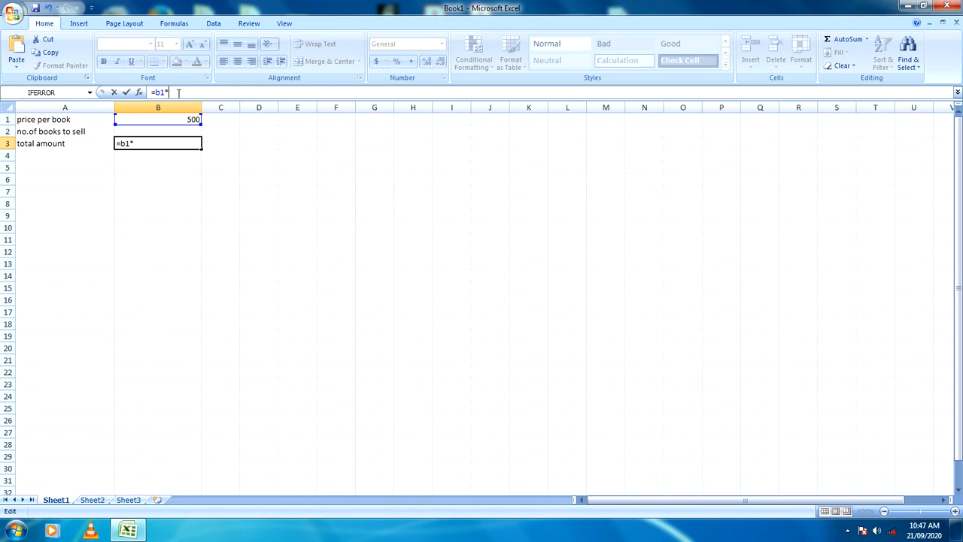
type("b2")
key("Return")
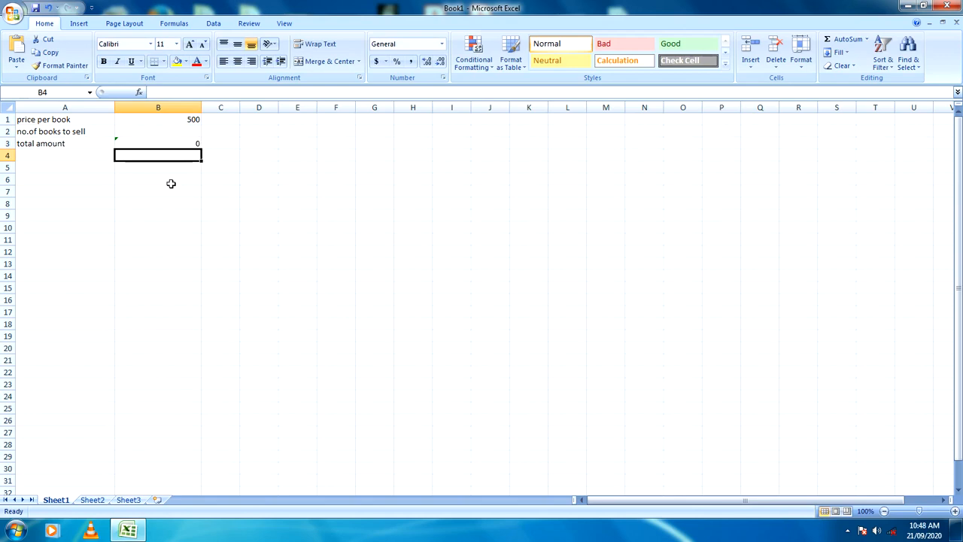
Step: Enter 1 as the number of books to sell in cell B2 and dismiss the color scheme prompt
left_click(185, 142)
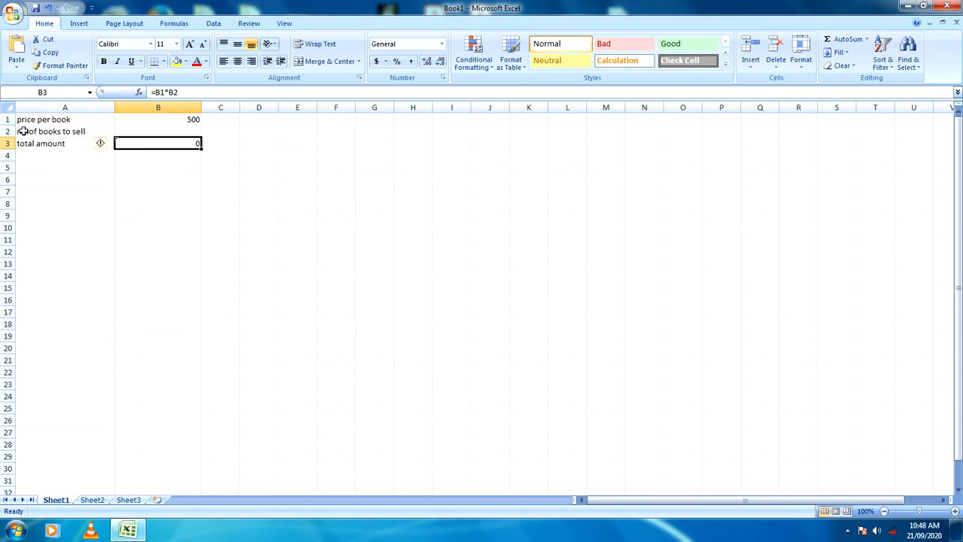
left_click(178, 133)
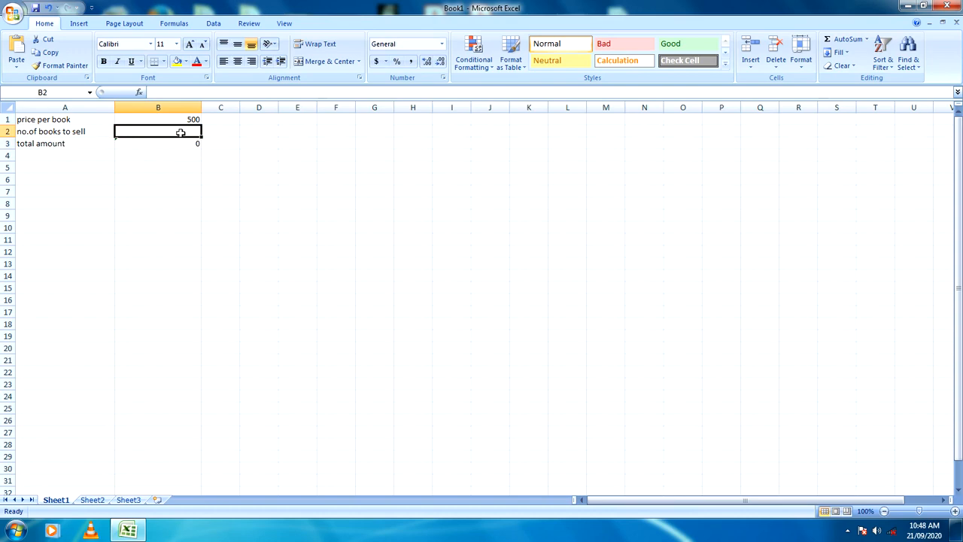
type("1")
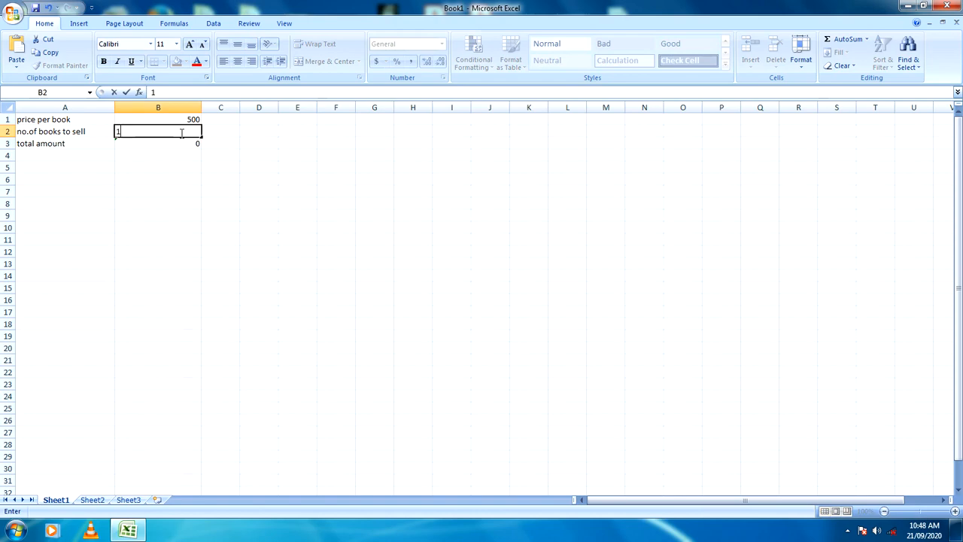
key("Return")
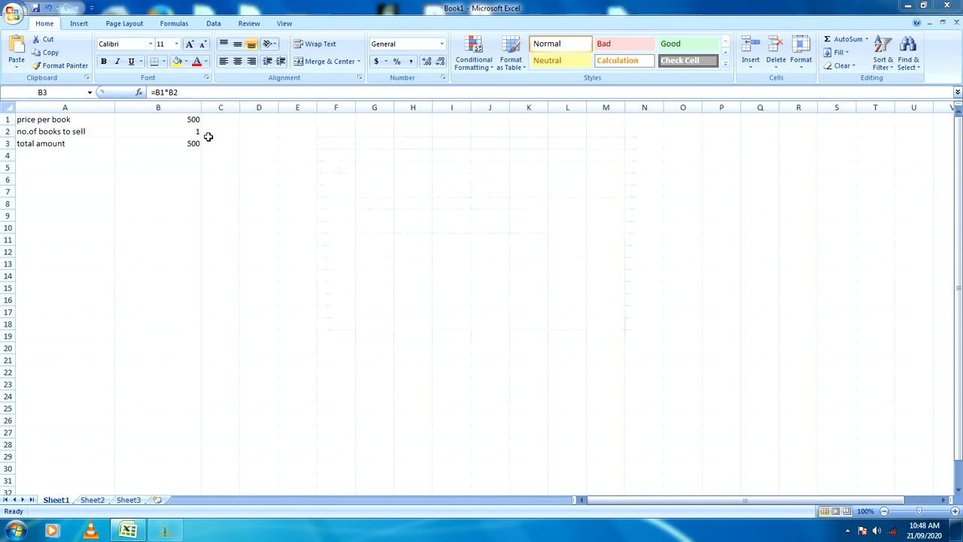
left_click(623, 137)
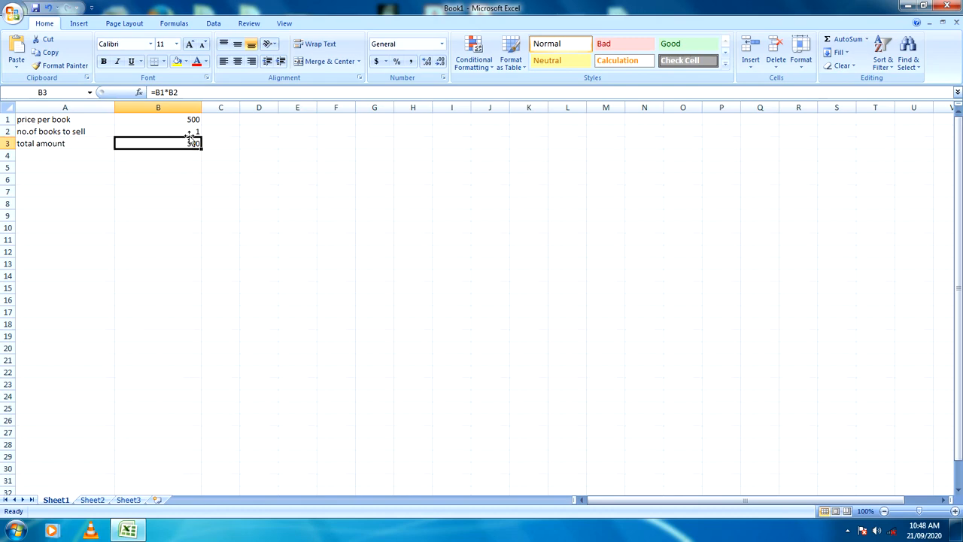
Step: Set the number of books to sell in cell B2 to 15
left_click(194, 132)
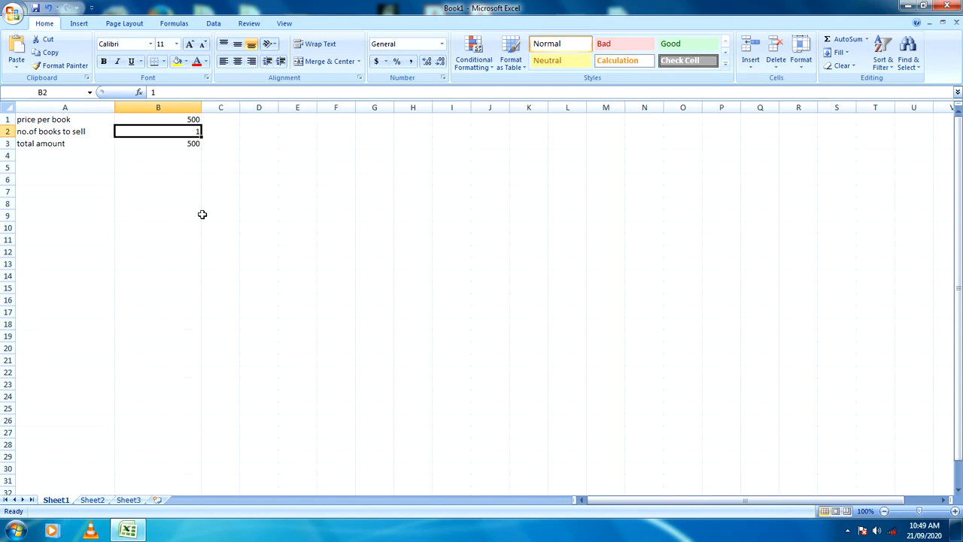
type("15")
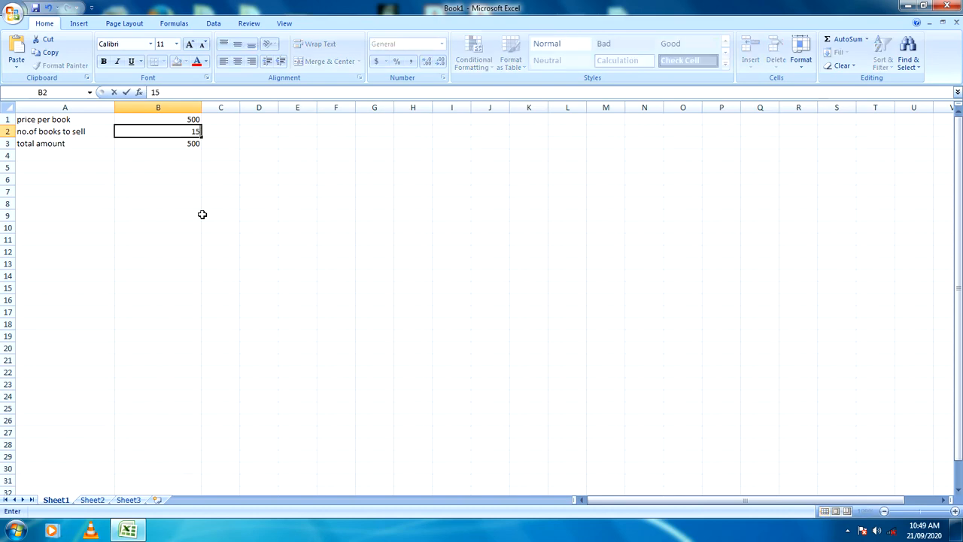
key("Return")
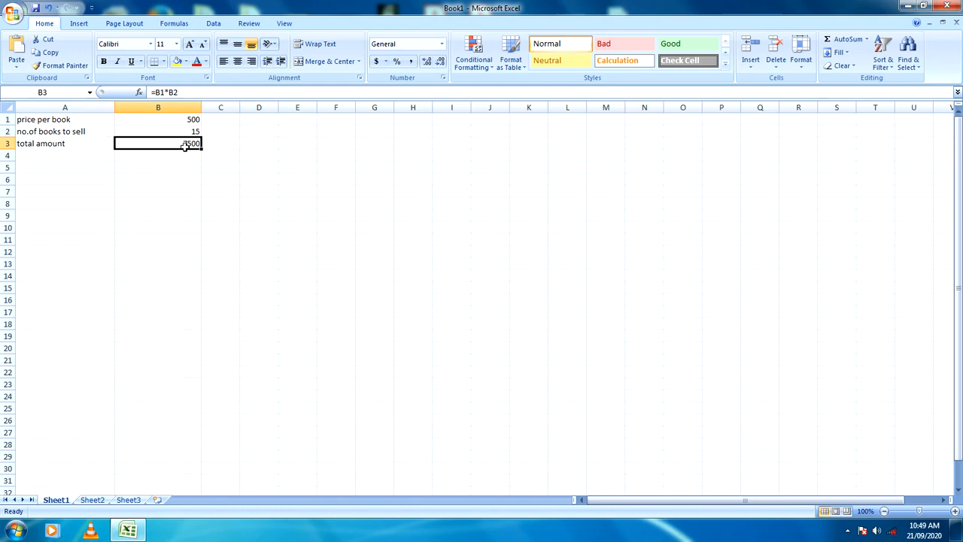
left_click(196, 131)
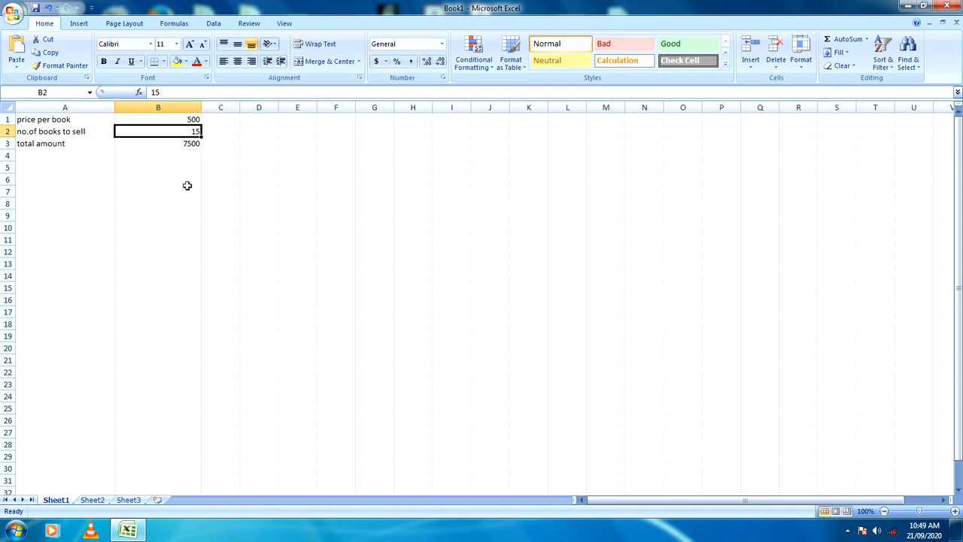
Step: Run Goal Seek to set total amount cell B3 to 30000 by changing cell B2, keep the solution and dismiss the color scheme prompt
left_click(187, 145)
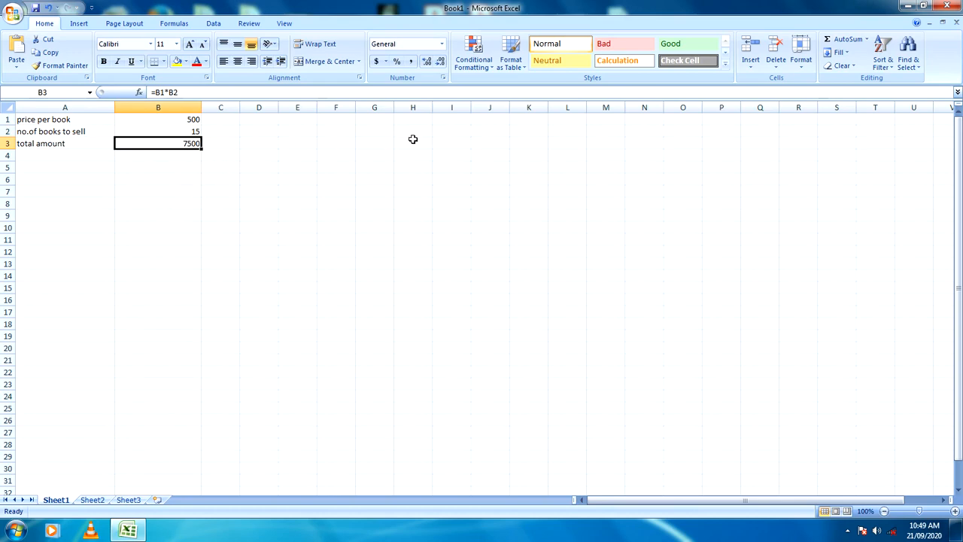
left_click(214, 23)
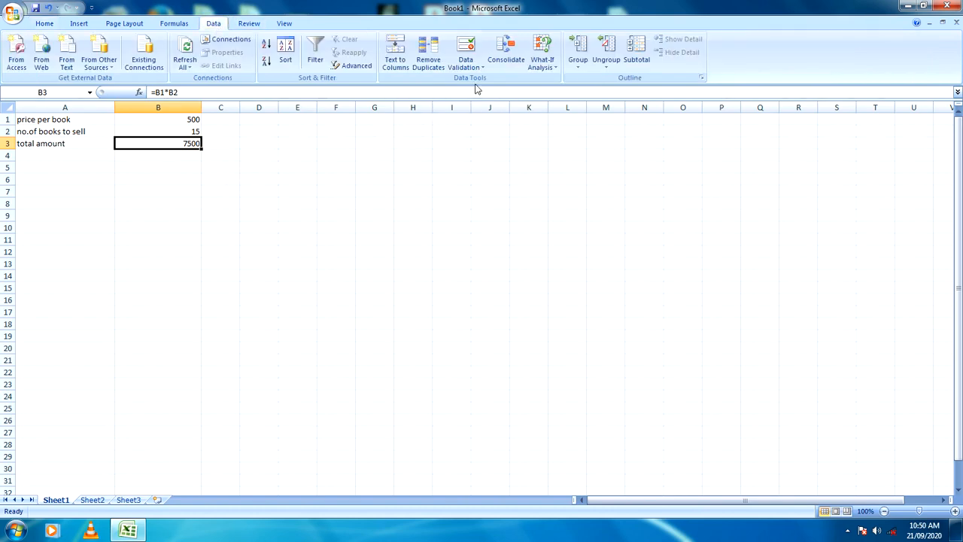
left_click(552, 69)
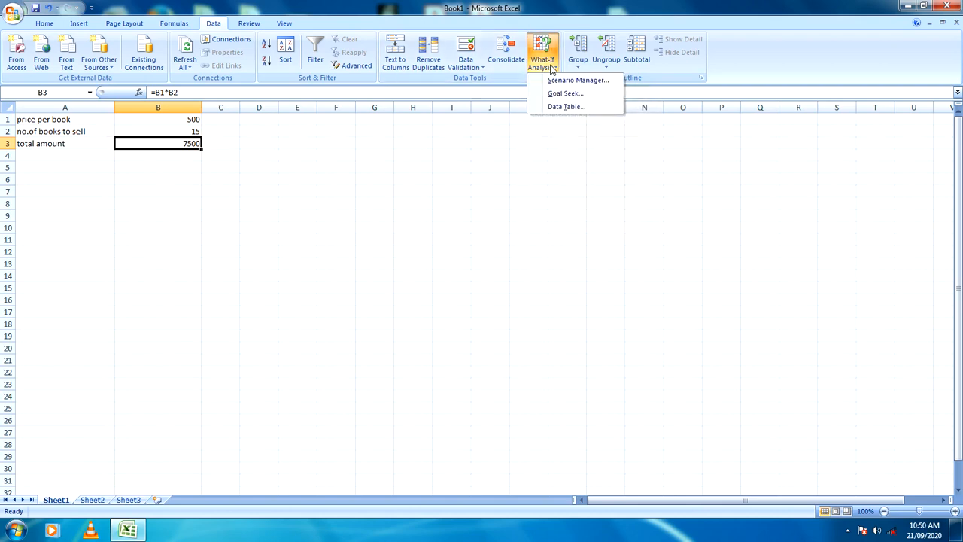
left_click(574, 95)
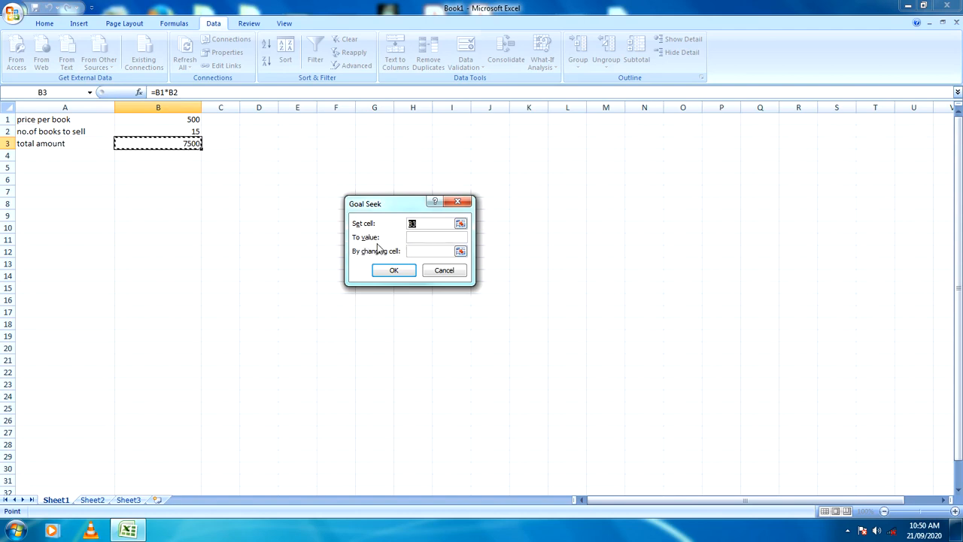
left_click(418, 237)
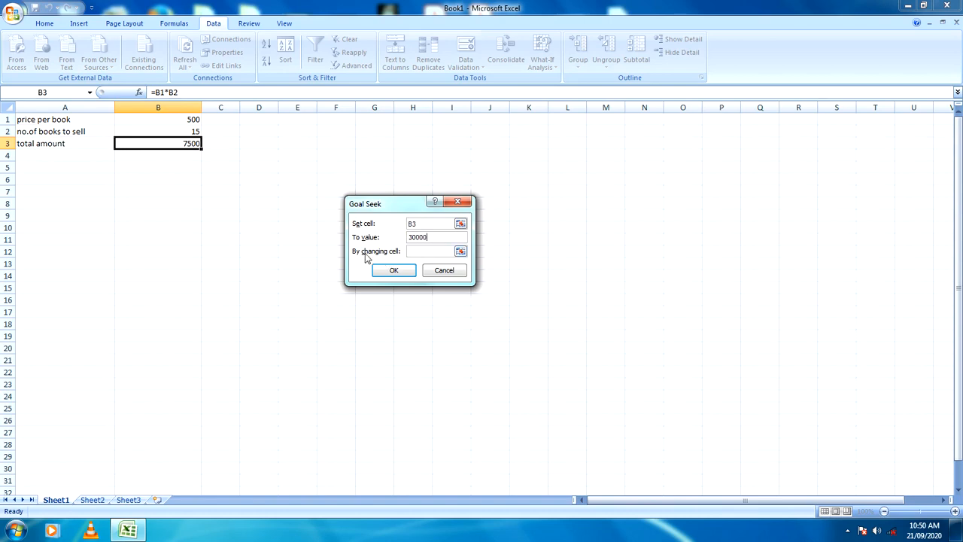
left_click(420, 251)
left_click(187, 132)
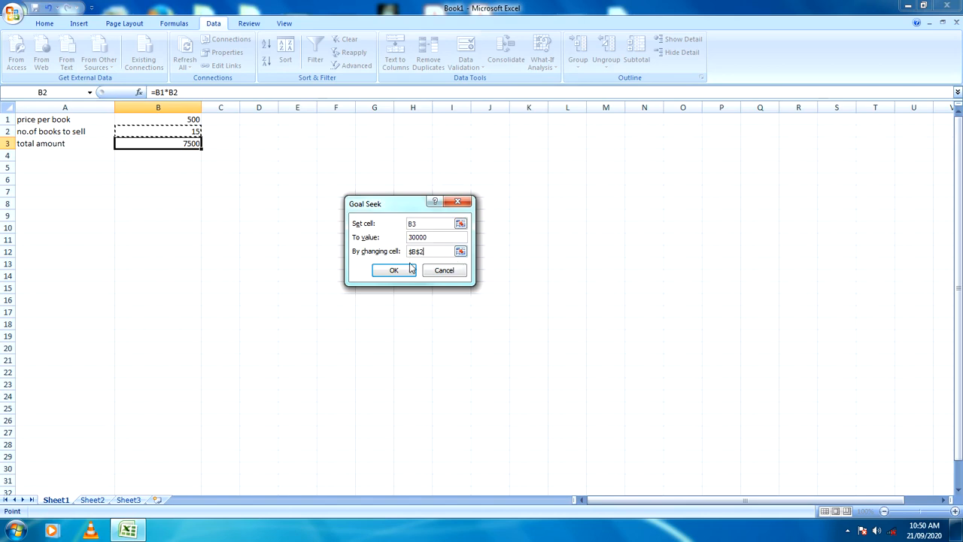
left_click(394, 272)
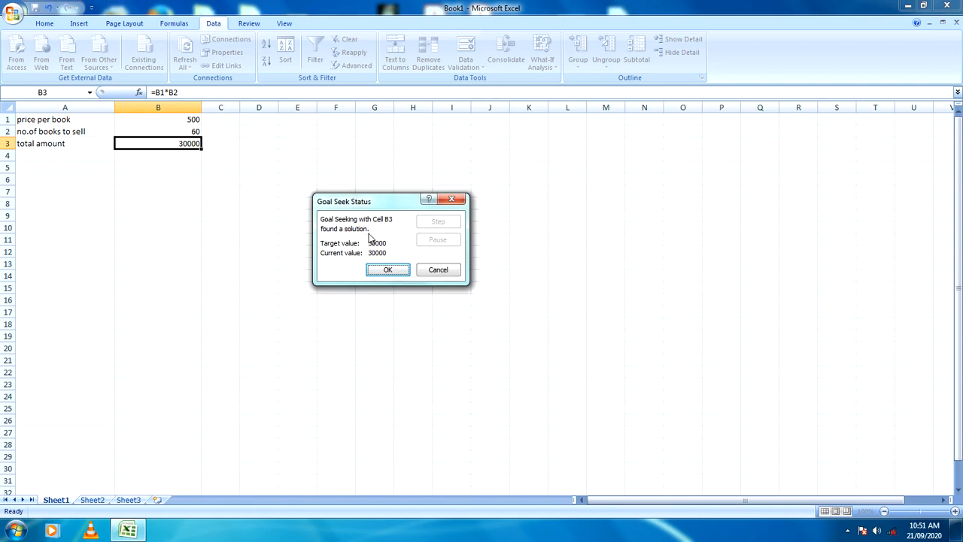
left_click(388, 269)
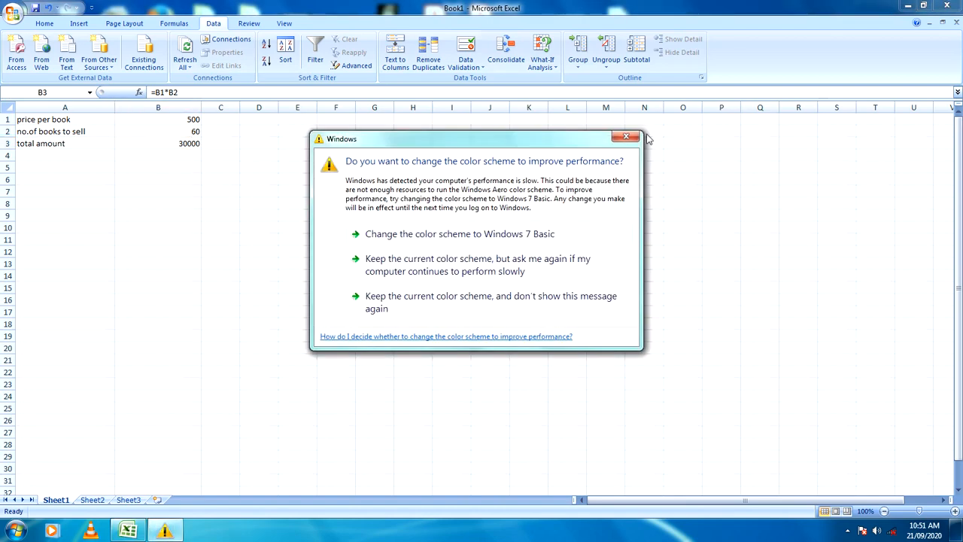
left_click(641, 135)
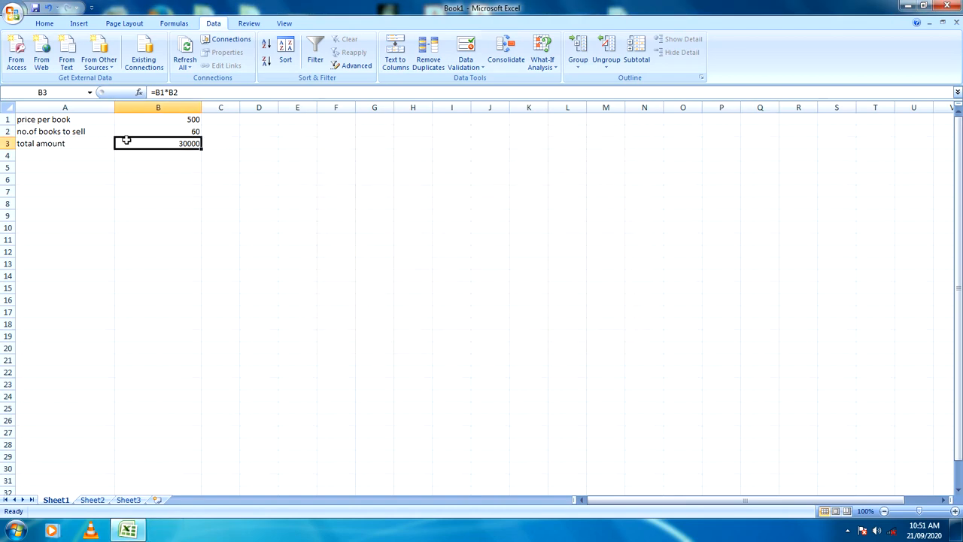